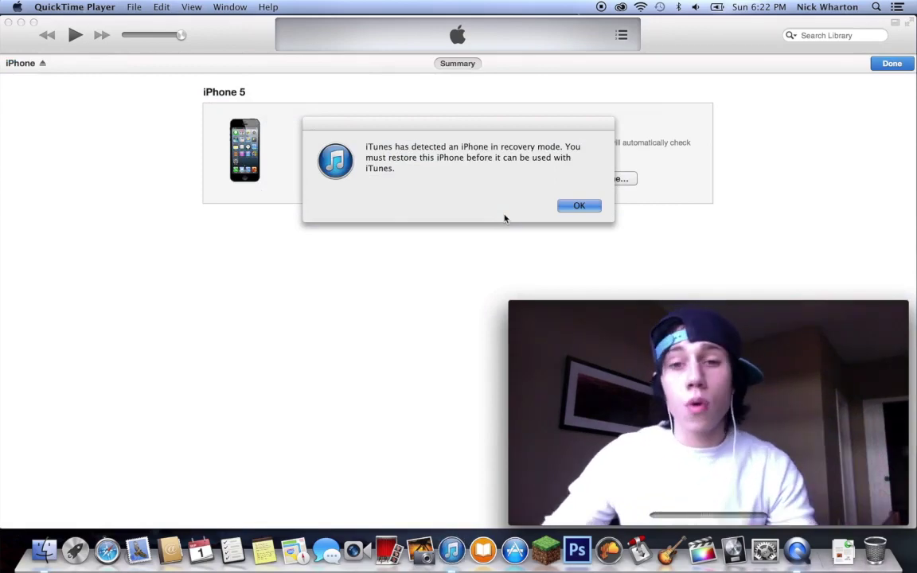
Dismiss the recovery mode notice and start restoring the iPhone from a manually chosen firmware file
left_click(338, 162)
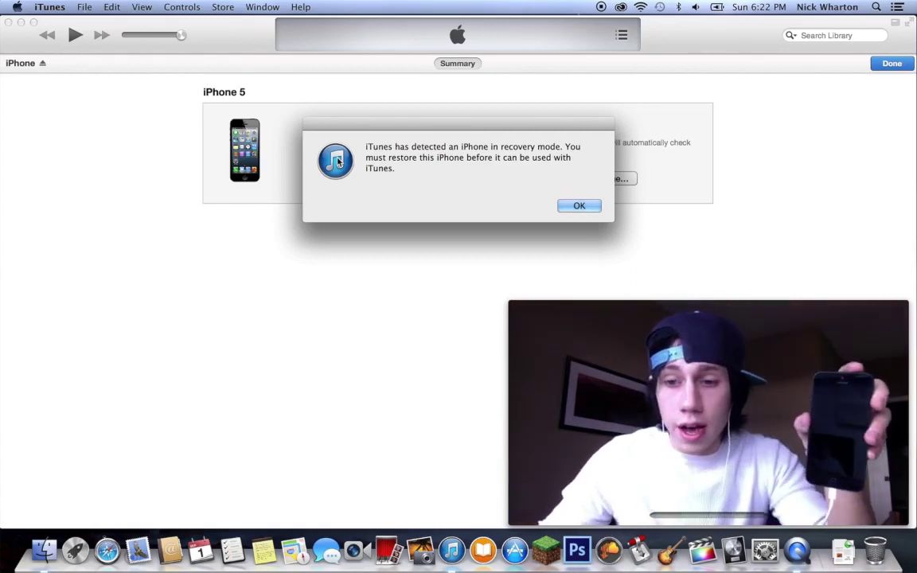
left_click(578, 206)
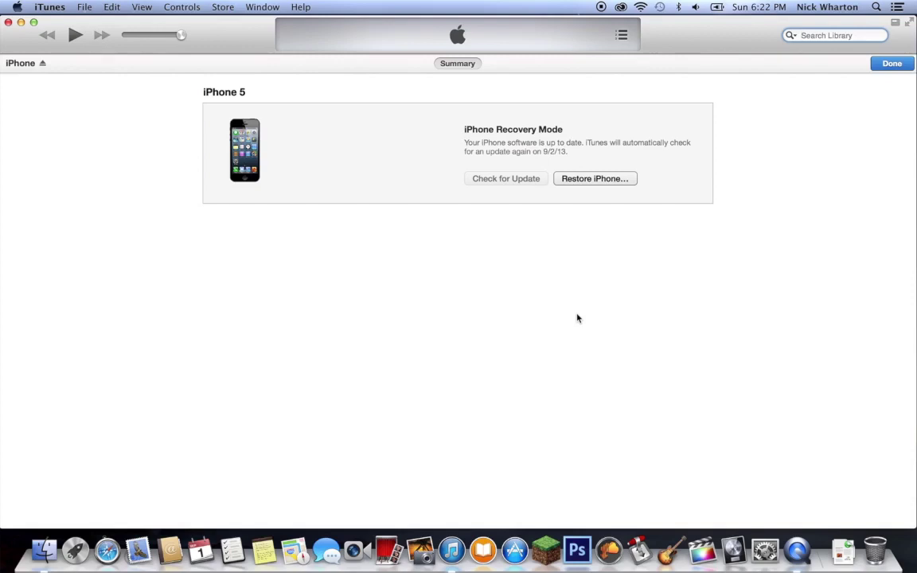
left_click(611, 180, "alt")
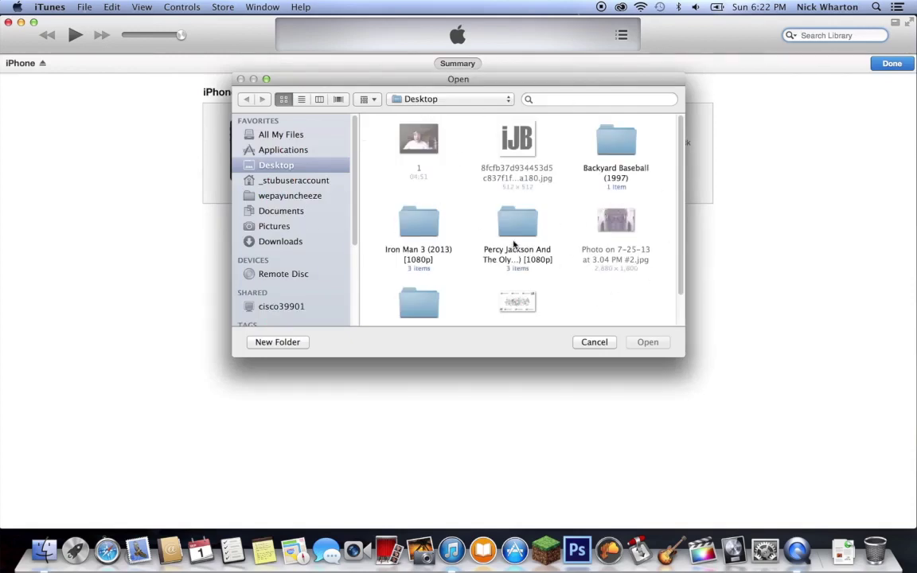
Browse the file chooser's favourite locations and open the iPhone Software Updates folder
left_click(307, 183)
scroll(536, 205, "down", 2)
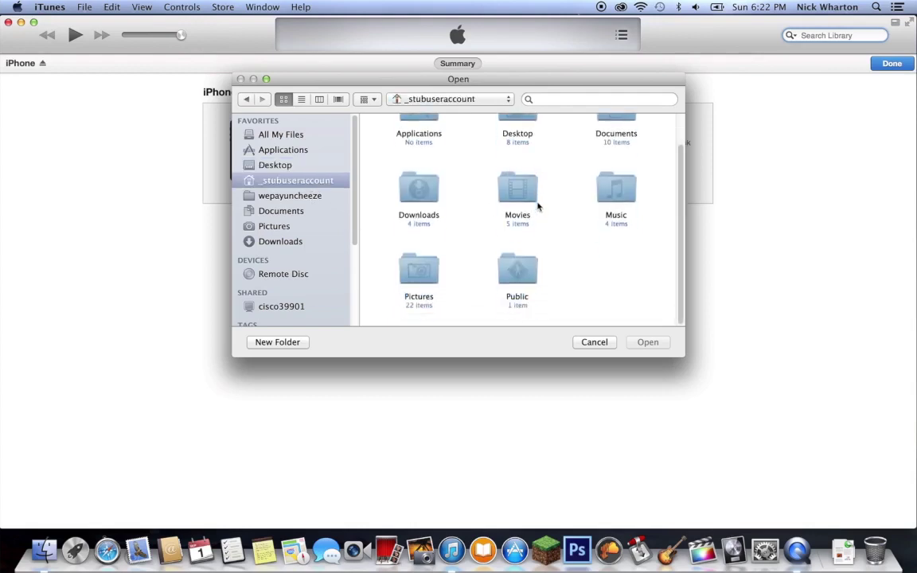
scroll(530, 215, "up", 2)
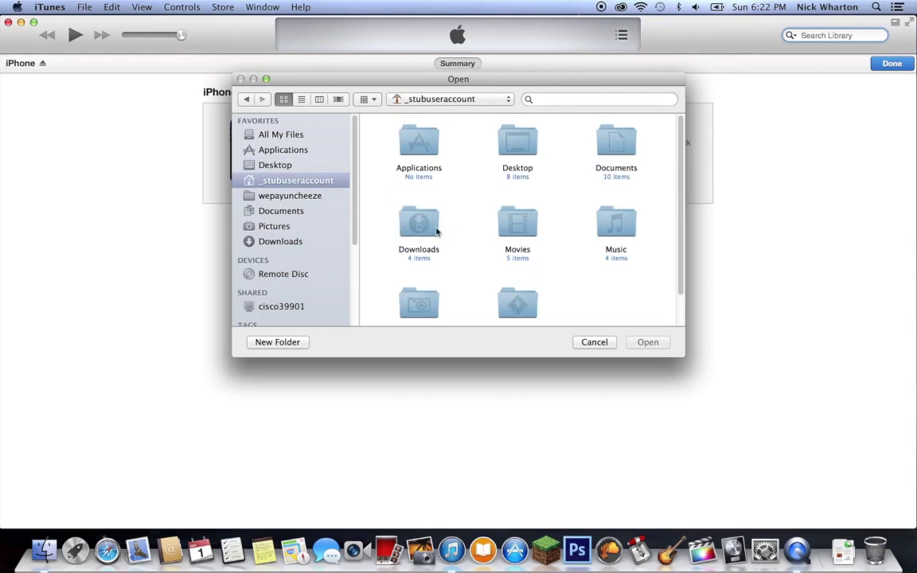
scroll(307, 287, "down", 3)
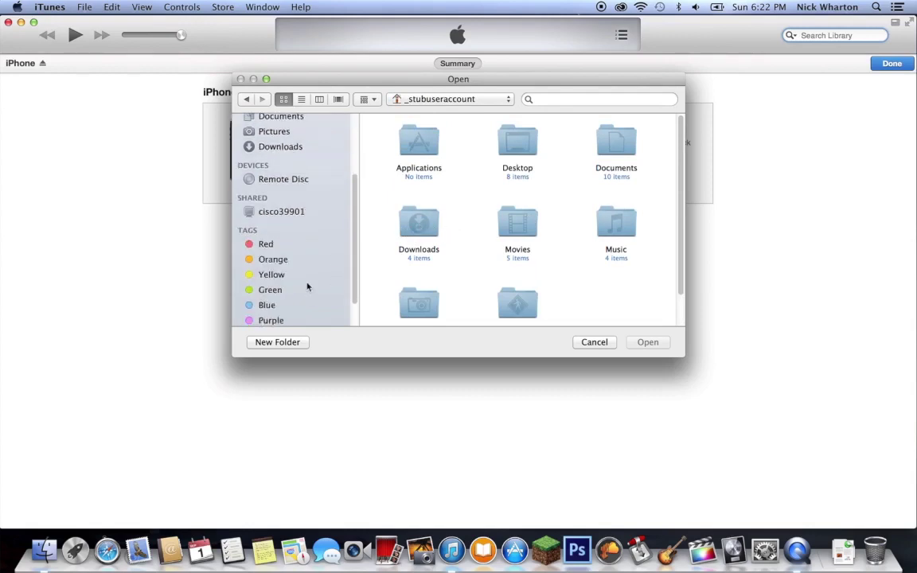
scroll(303, 255, "up", 3)
left_click(290, 195)
double_click(519, 140)
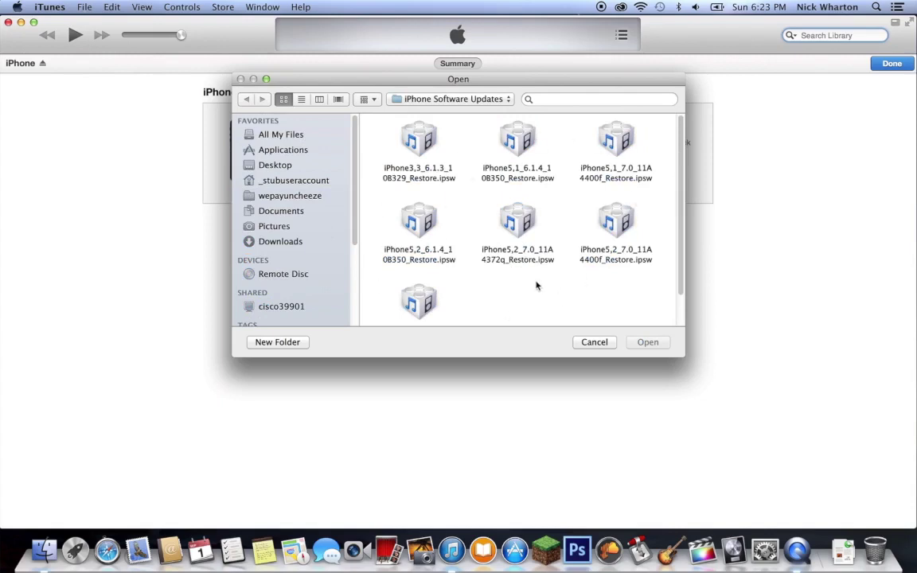
Choose the firmware file iPhone5,2_6.1.4_10B350_Restore.ipsw and confirm the iPhone restore
scroll(482, 285, "down", 2)
left_click(419, 198)
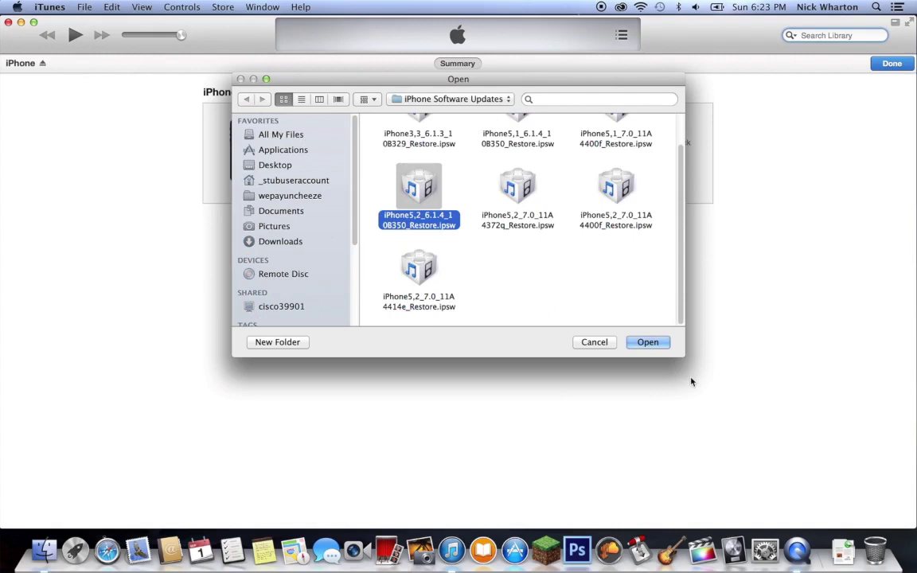
left_click(657, 344)
left_click(577, 207)
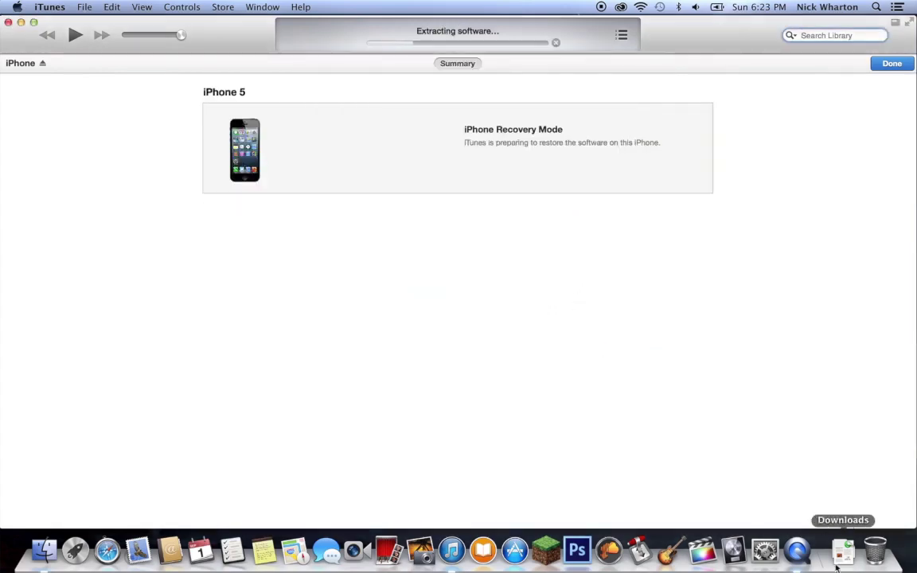
left_click(797, 551)
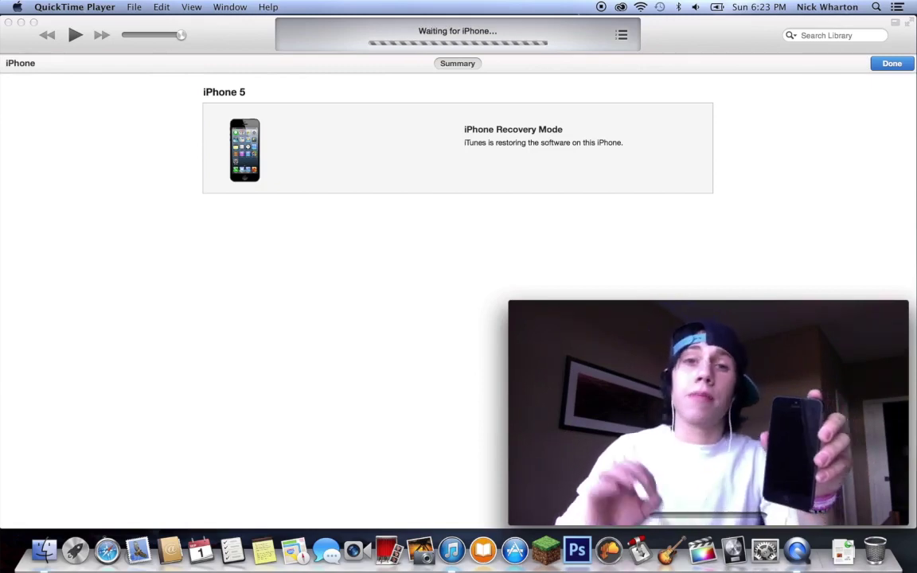
key("super+h")
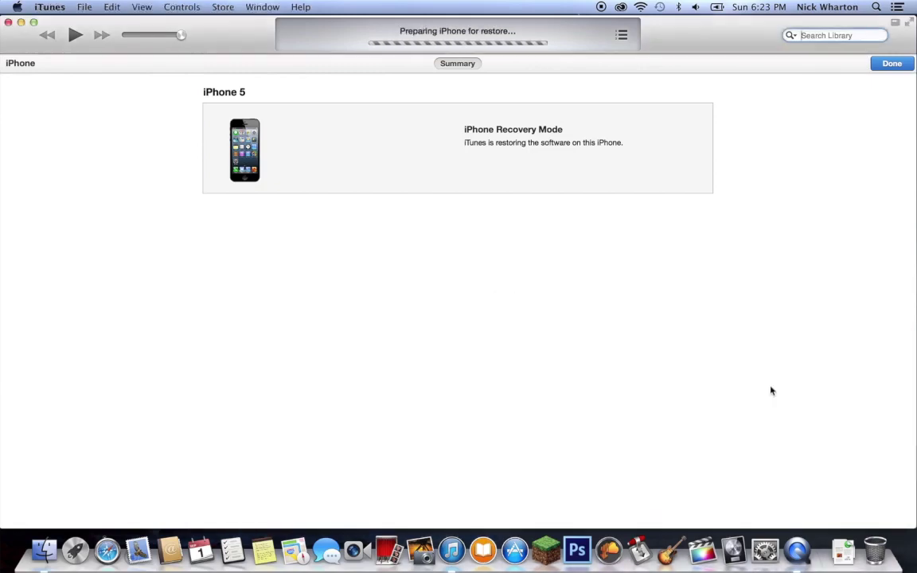
left_click(807, 559)
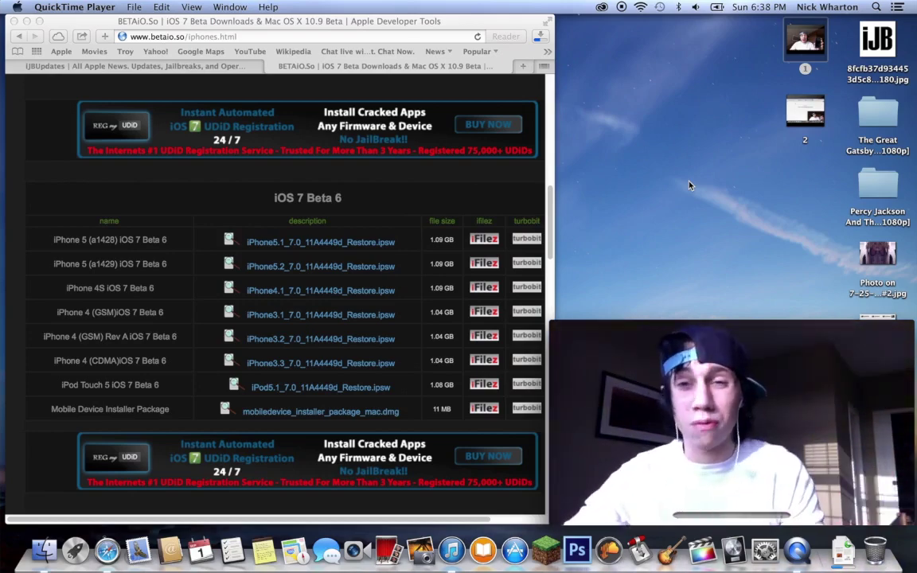
Switch to Safari and examine the iOS 7 Beta 6 firmware download table on betaio.so
left_click(461, 23)
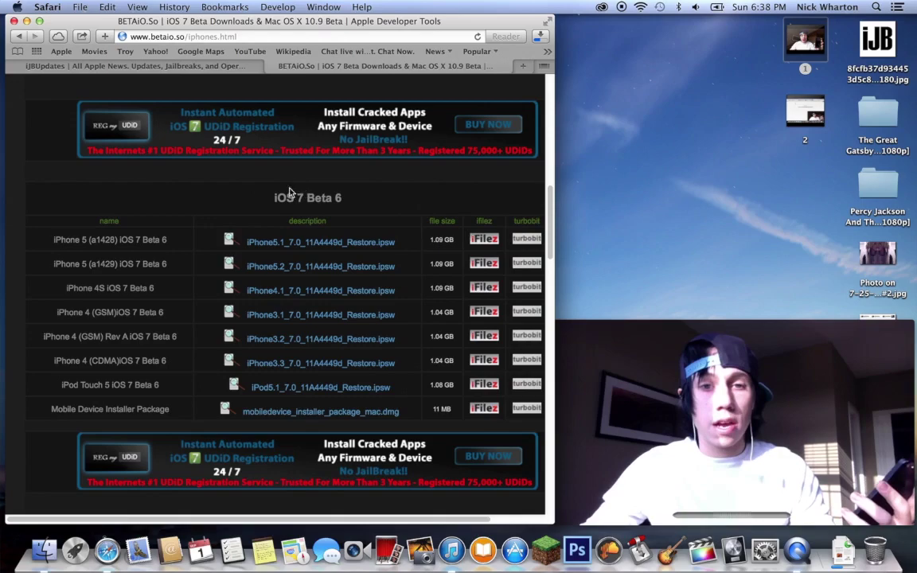
left_click_drag(275, 197, 366, 200)
left_click(367, 205)
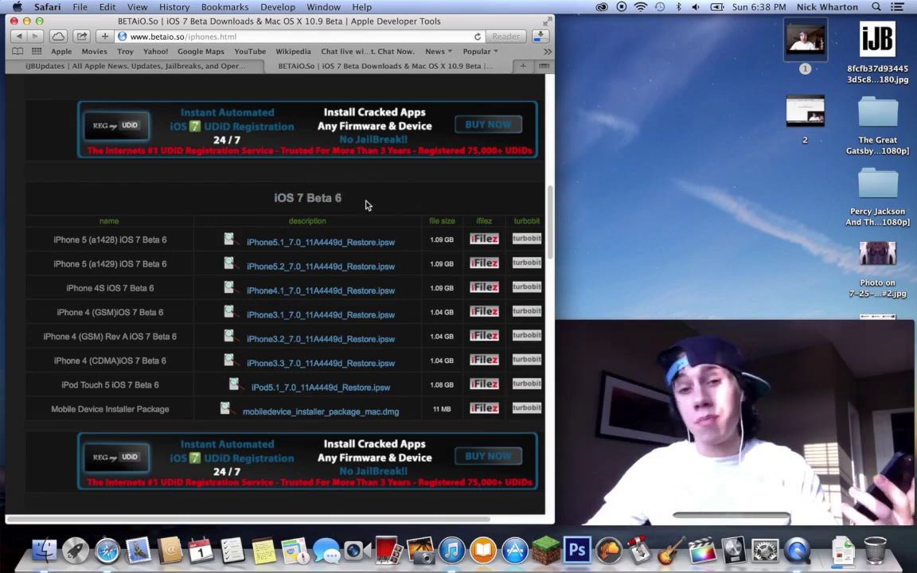
Look through the iOS 7 Links device list on the iJBUpdates site and check Safari's current downloads
left_click(220, 68)
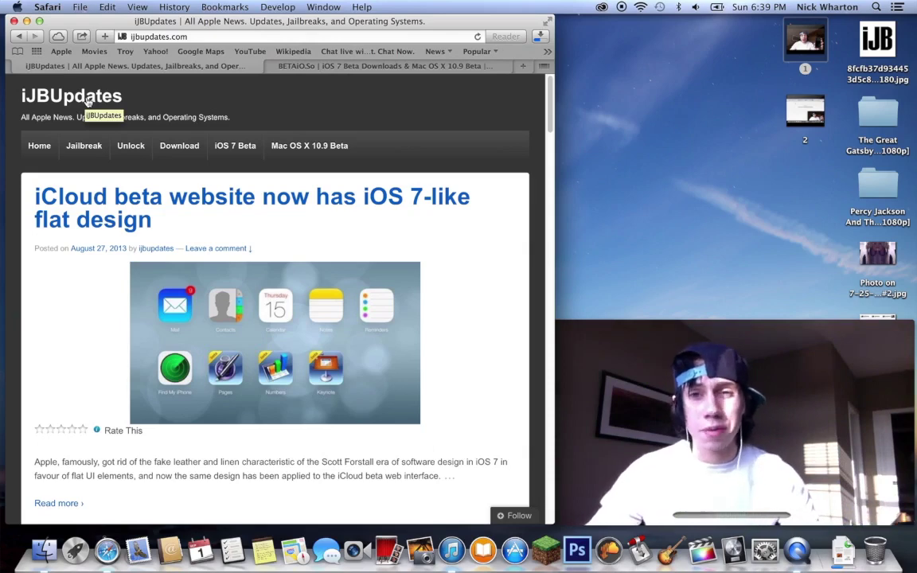
mouse_move(223, 155)
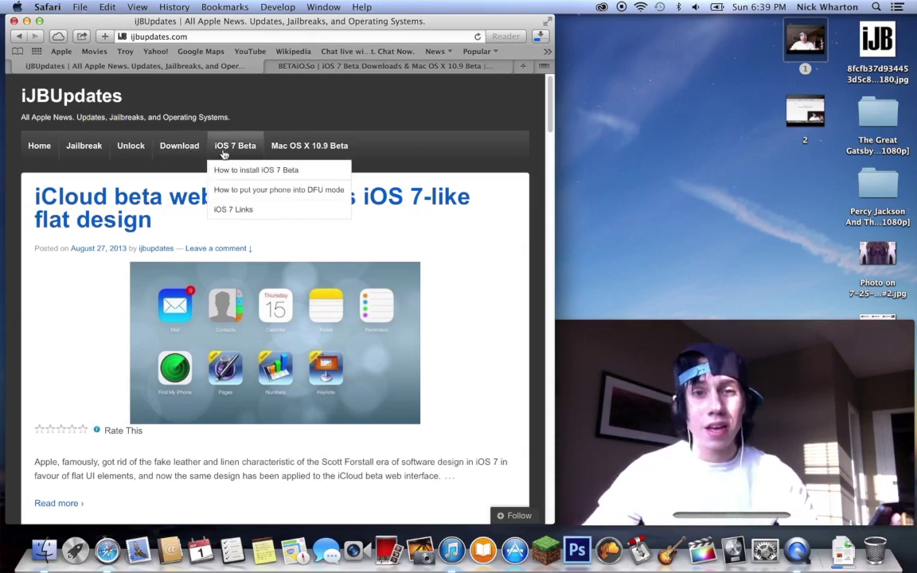
mouse_move(227, 211)
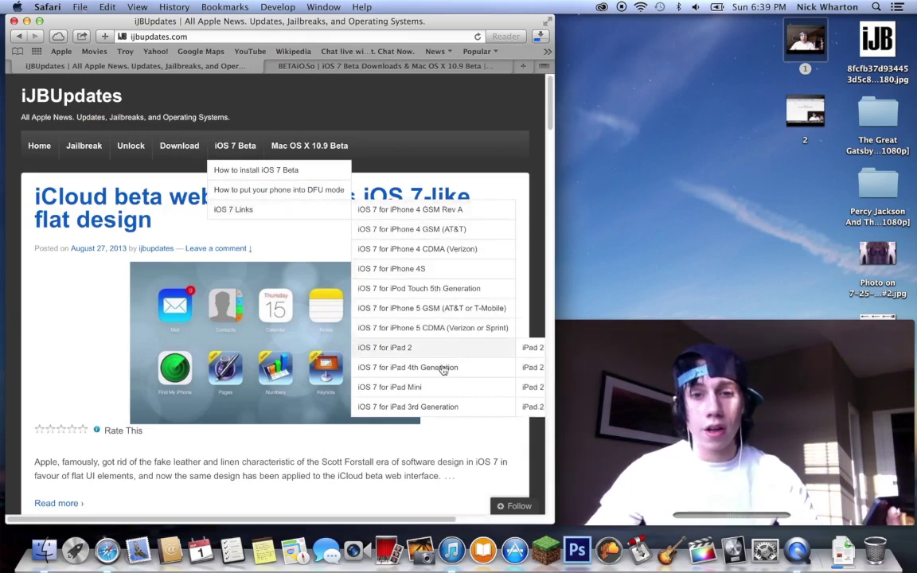
mouse_move(442, 397)
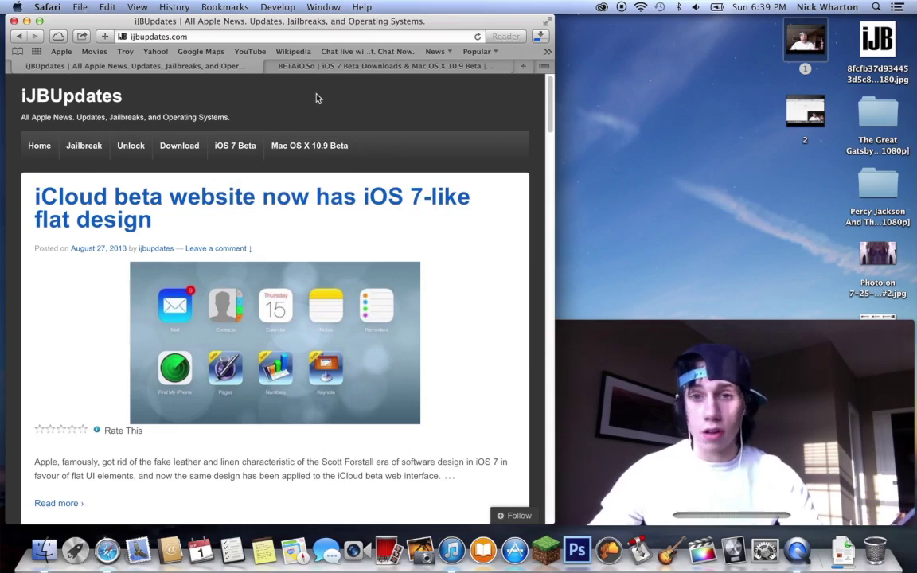
left_click(539, 36)
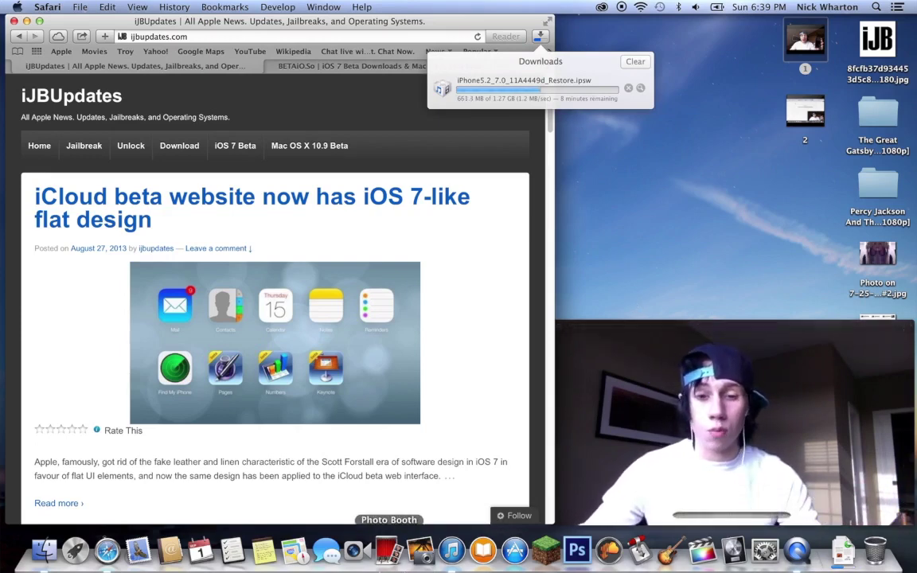
Switch to iTunes, open the firmware file chooser for an update, and widen it to read the full .ipsw file names
left_click(451, 553)
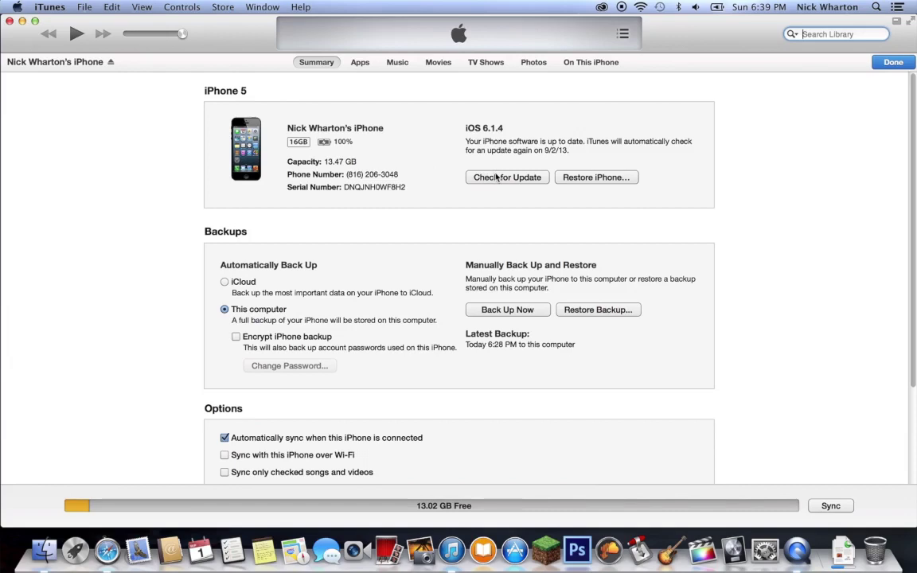
left_click(496, 177, "alt")
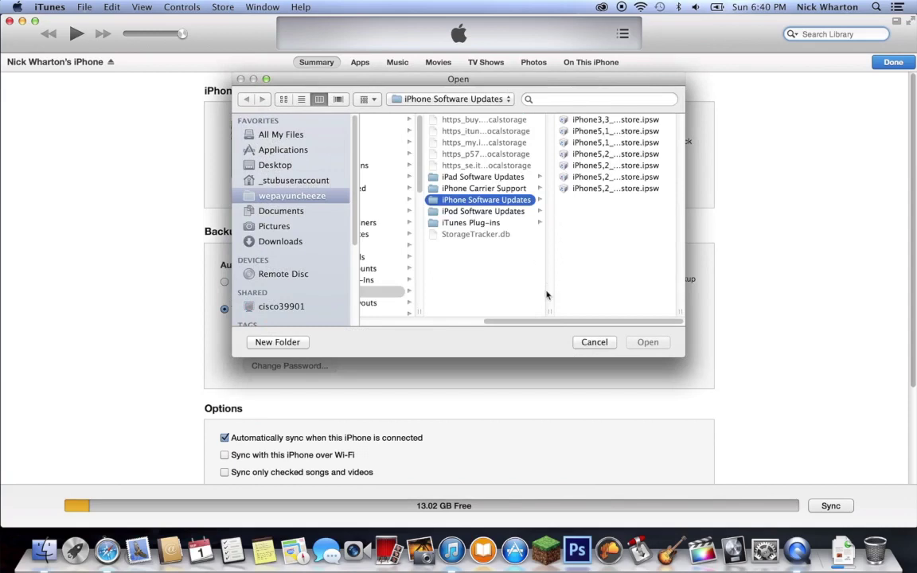
left_click_drag(548, 311, 475, 303)
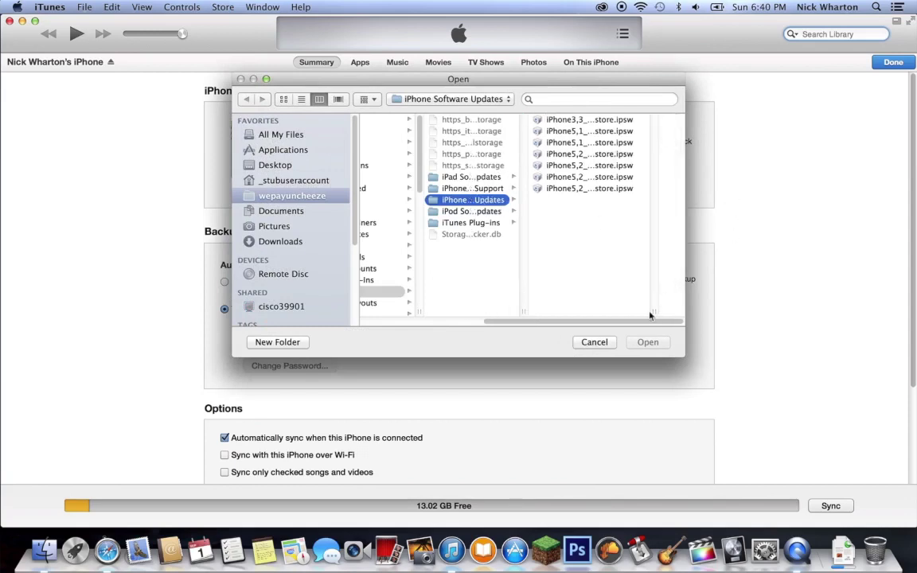
left_click_drag(649, 316, 803, 312)
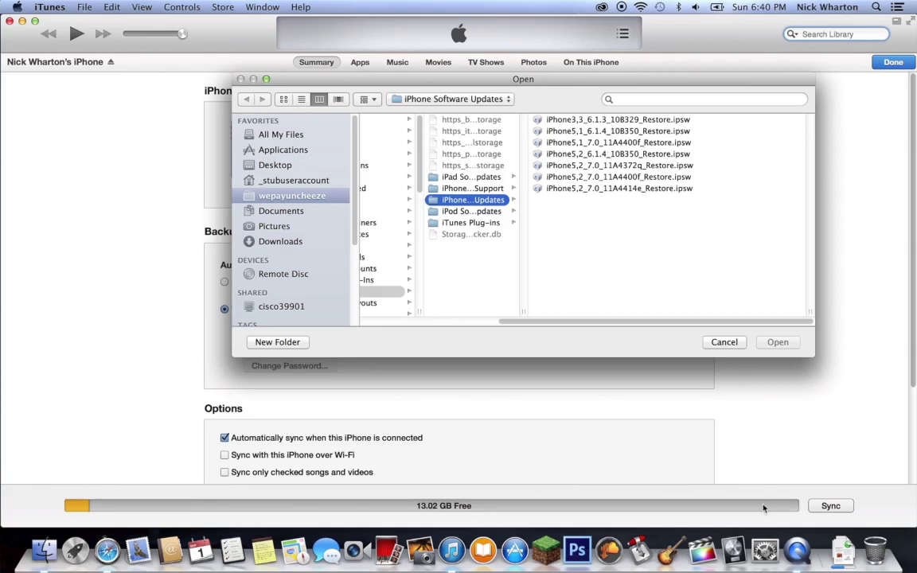
Switch to Safari and reveal the iPhone5.2_7.0_11A4449d_Restore.ipsw download in Finder
left_click(108, 551)
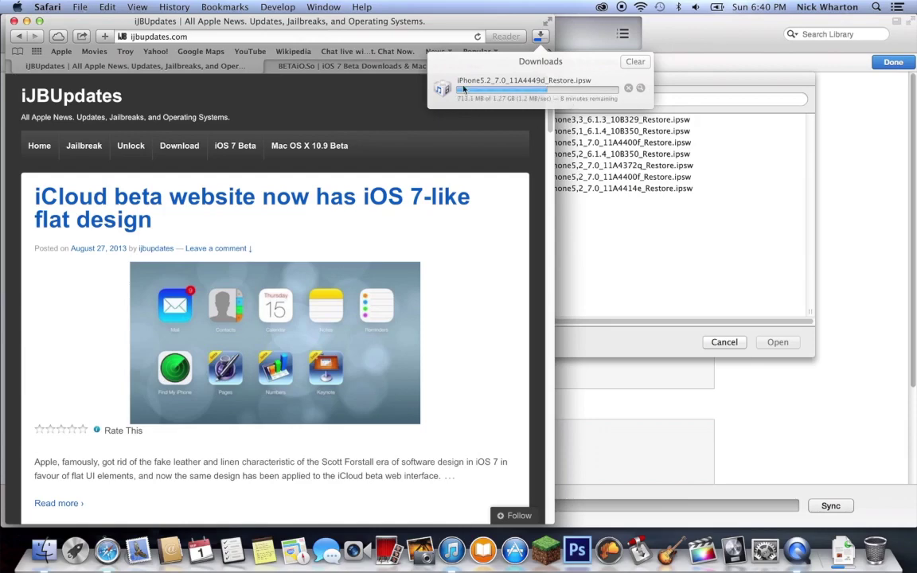
left_click(640, 88)
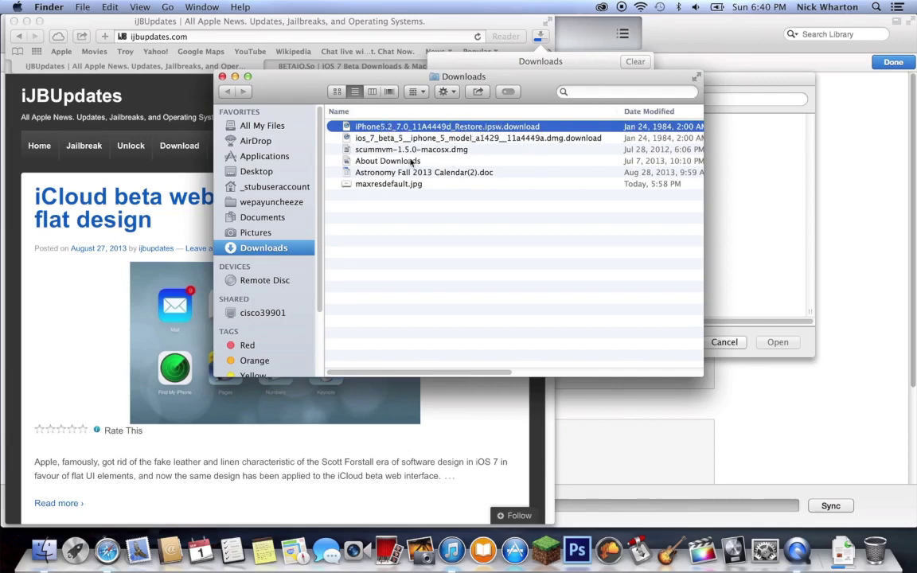
Move maxresdefault.jpg from Downloads to the Desktop, view the Desktop folder, and close the Finder window
left_click_drag(397, 187, 293, 174)
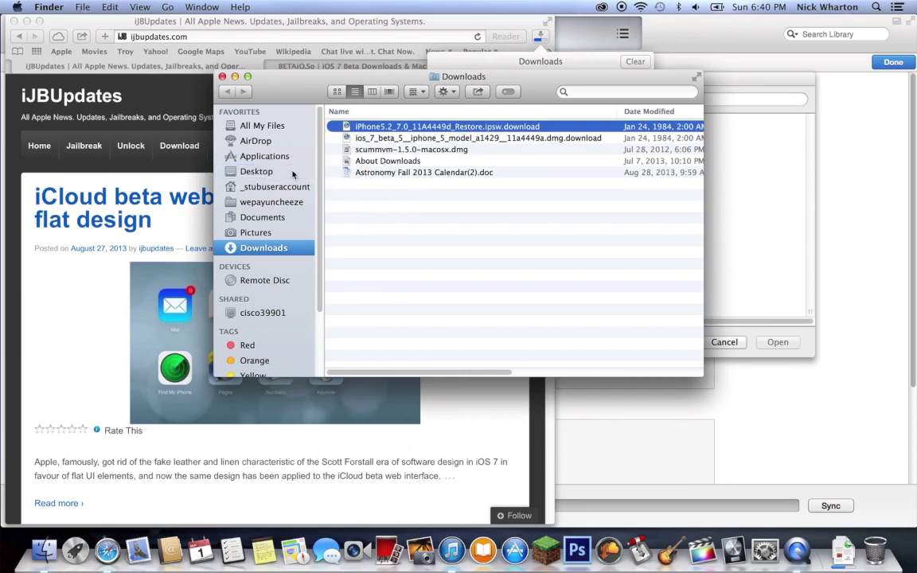
left_click(292, 173)
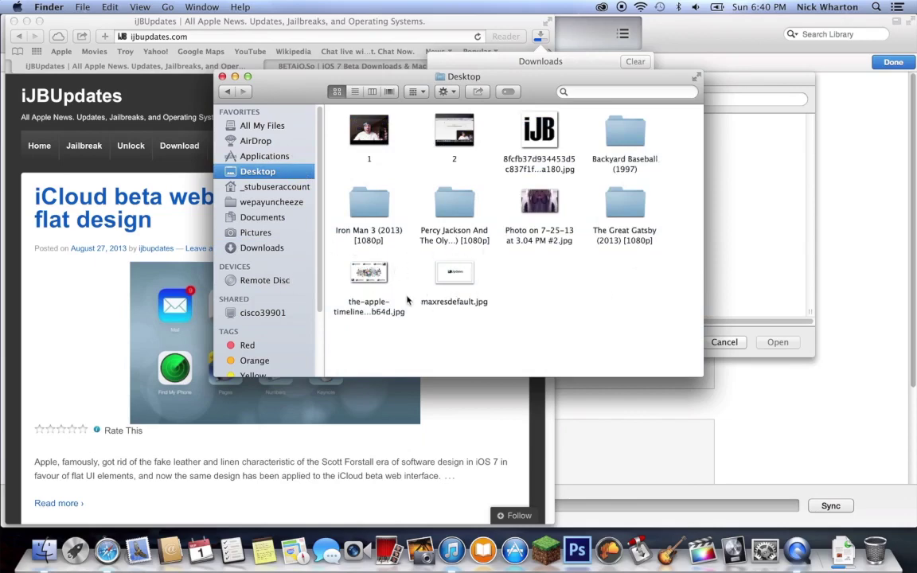
left_click(223, 76)
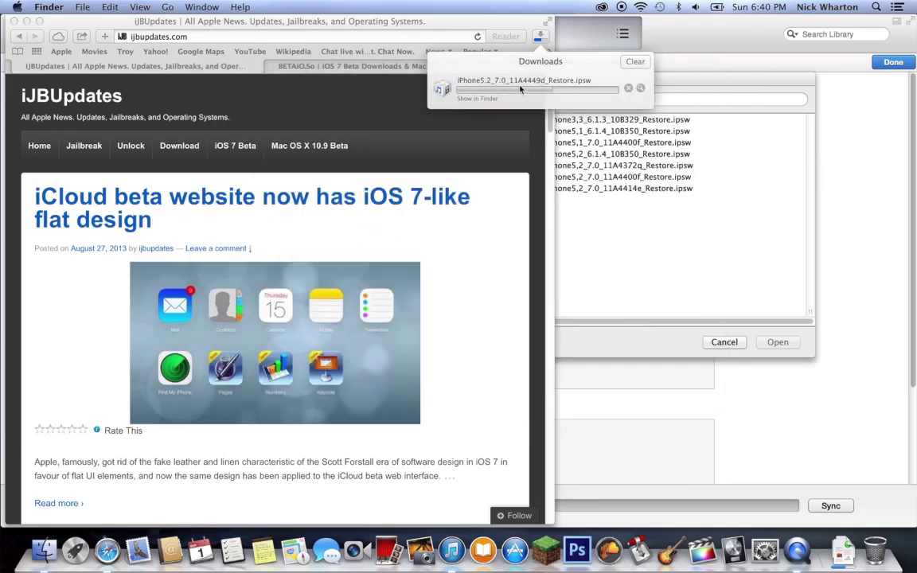
Return to iTunes, view the Desktop folder in the firmware file chooser, and cancel the file selection
left_click(716, 260)
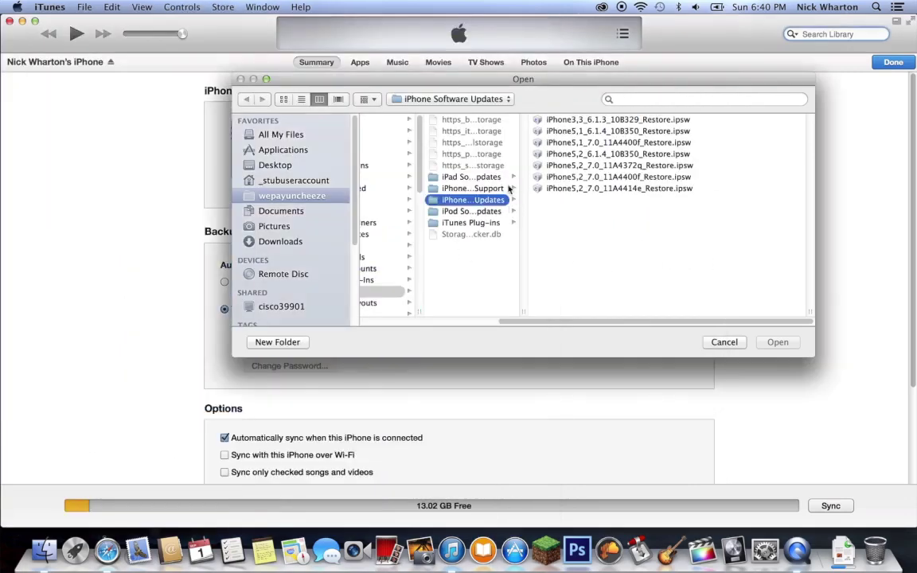
left_click(271, 164)
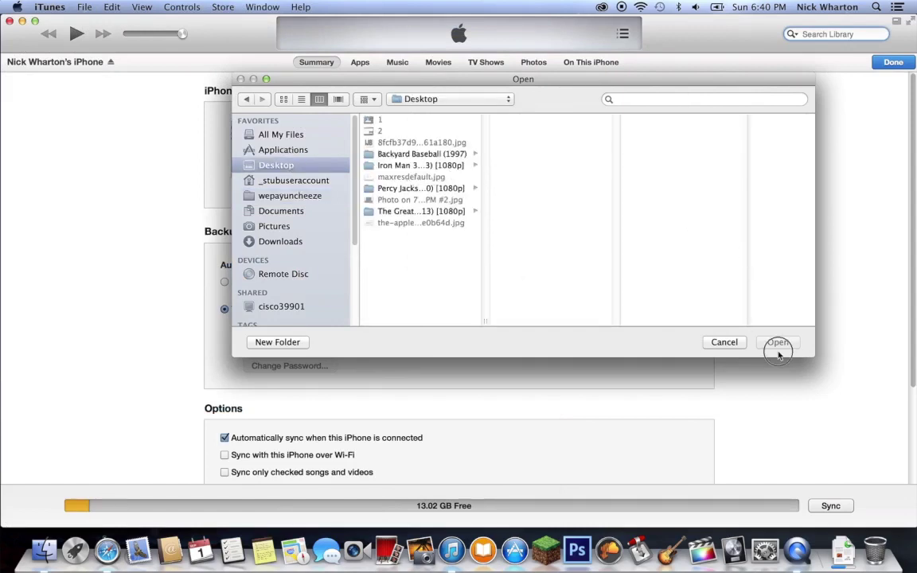
left_click(722, 340)
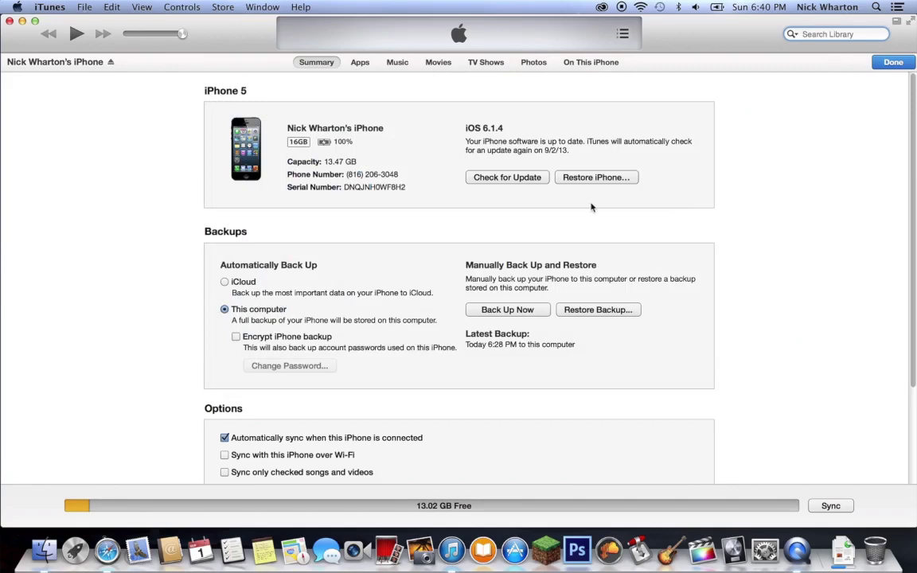
left_click(844, 549)
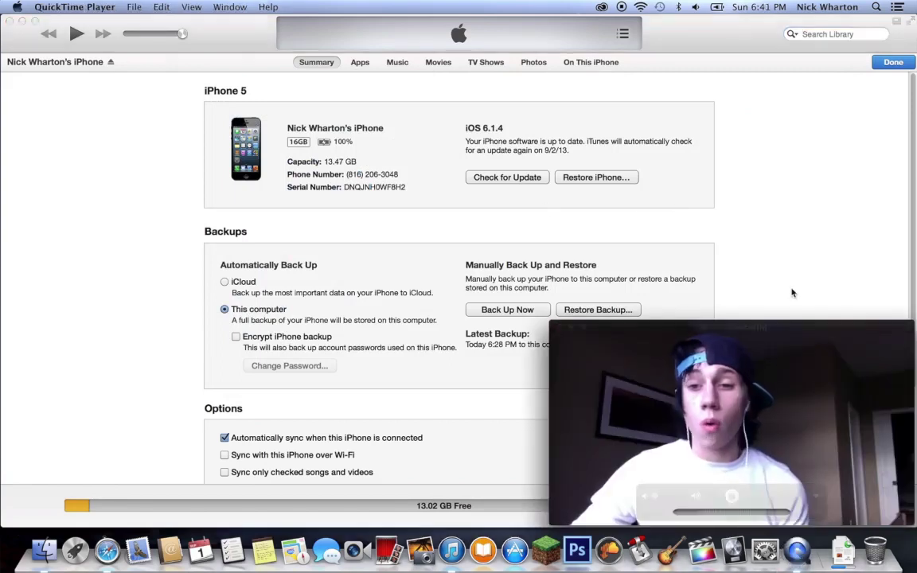